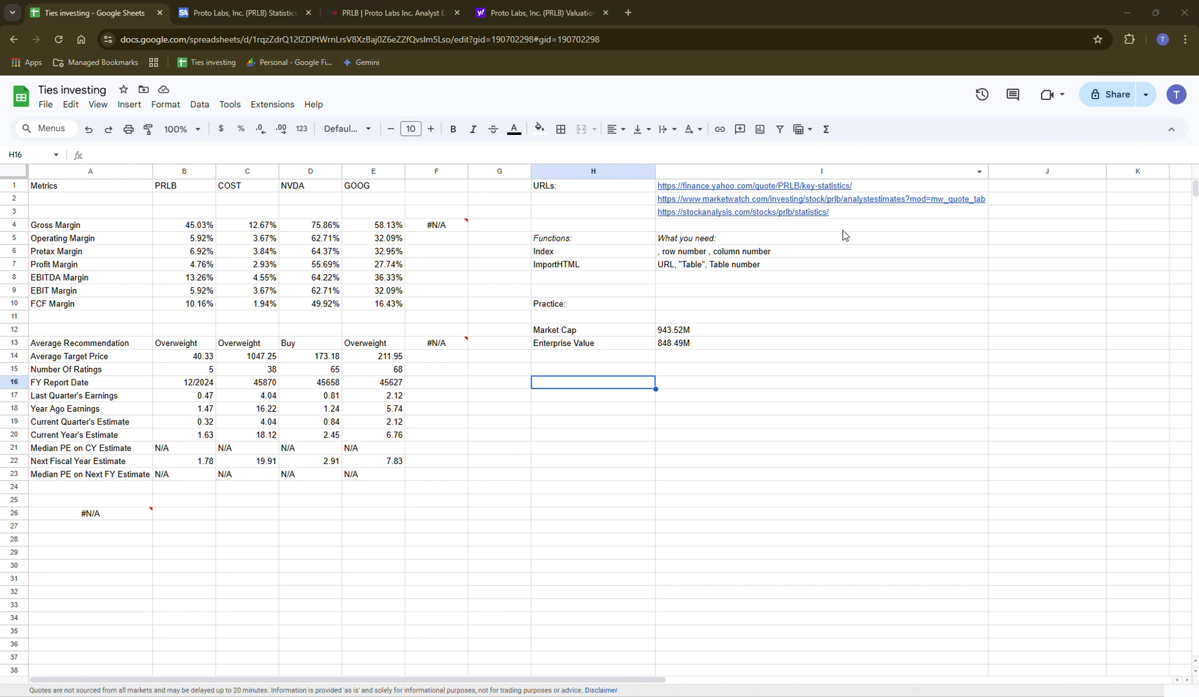
# Step: Review the Yahoo Finance import formula in A26 and the ImportHTML argument notes in I7
pyautogui.click(116, 520)
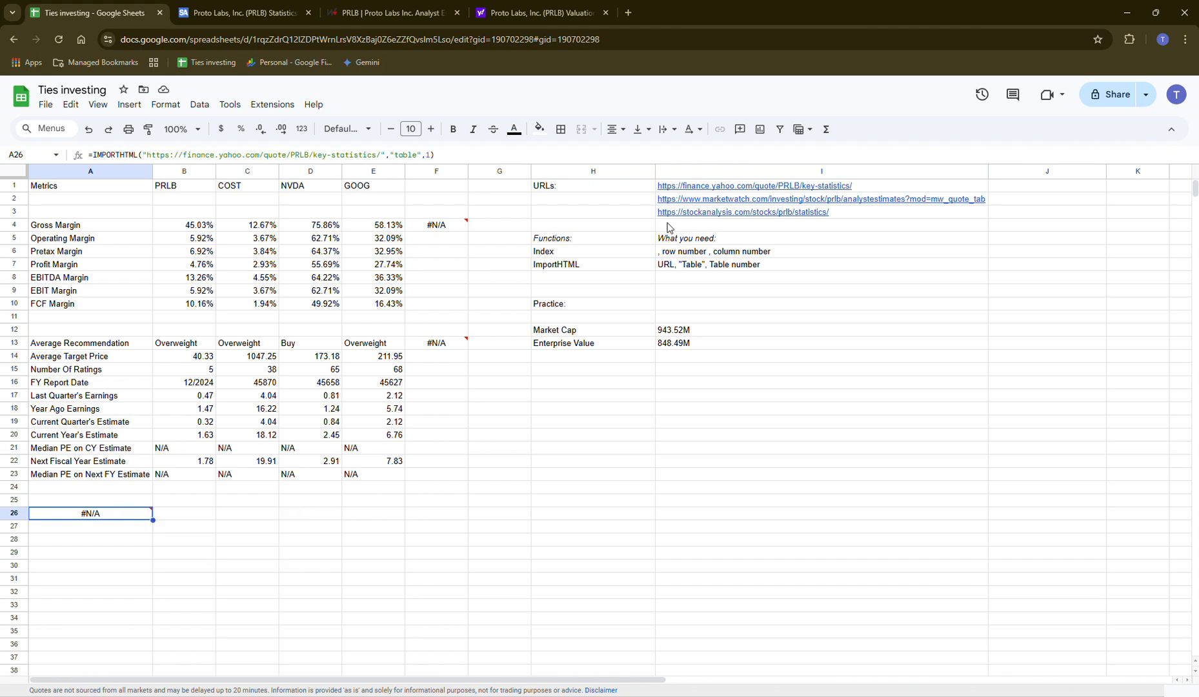
pyautogui.click(603, 204)
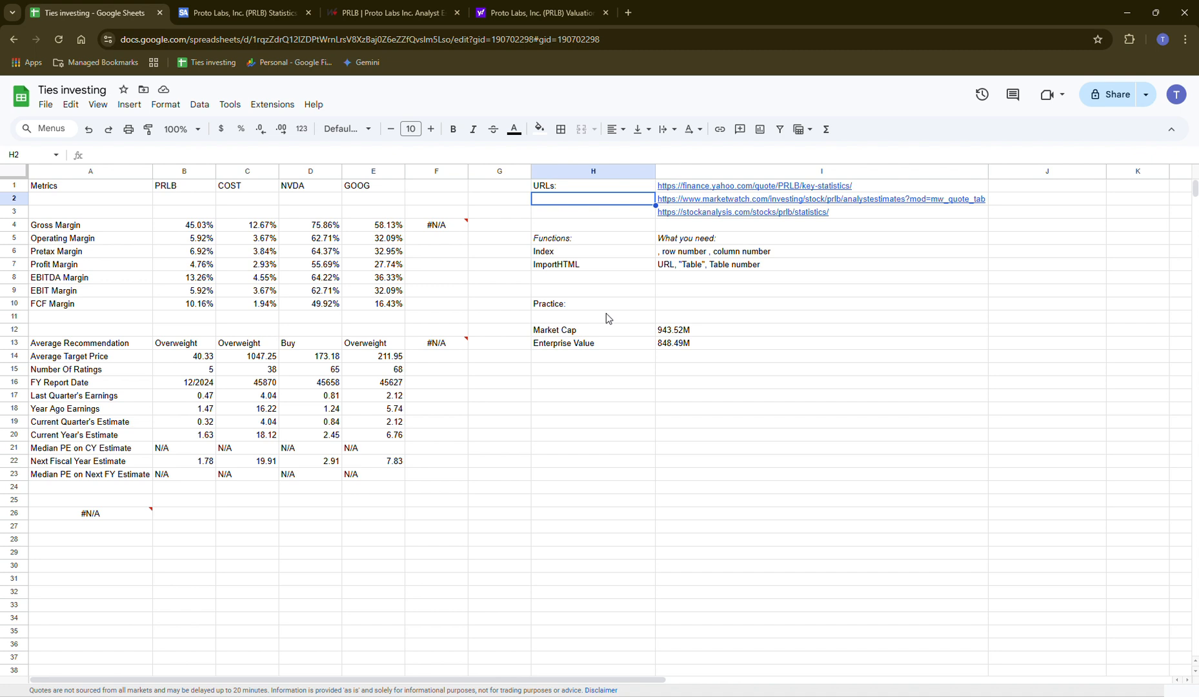
pyautogui.click(670, 270)
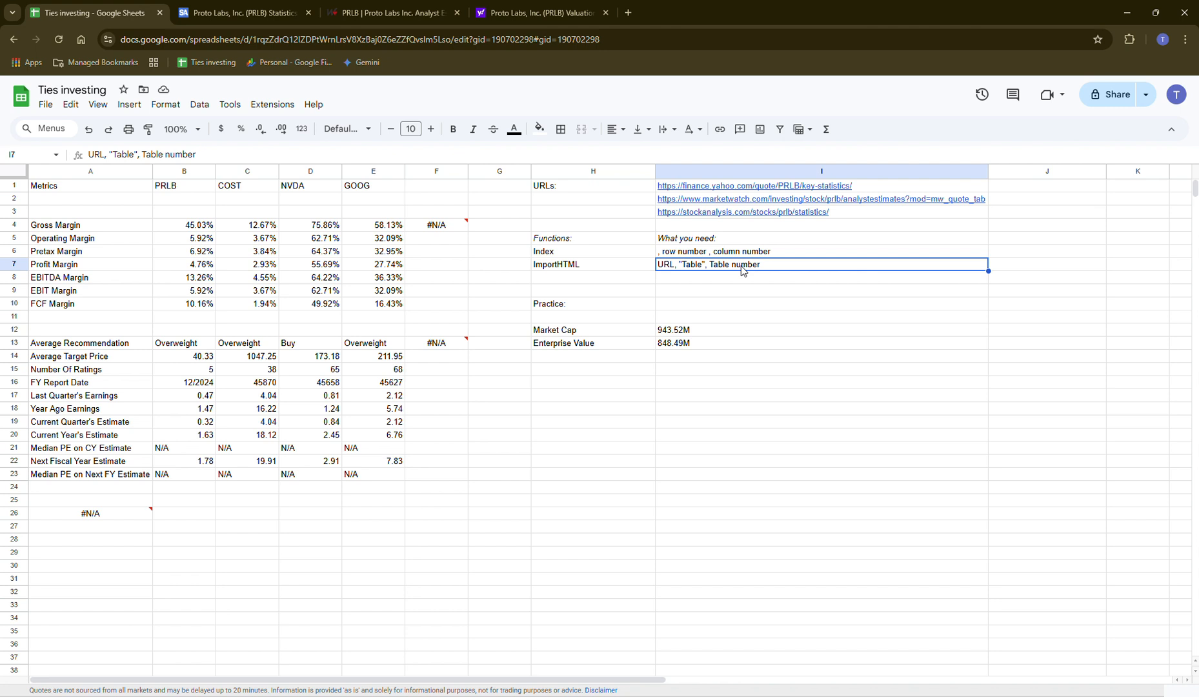
# Step: Choose H16 for the practice import, and copy the URL of the Proto Labs statistics page on Stock Analysis
pyautogui.click(583, 385)
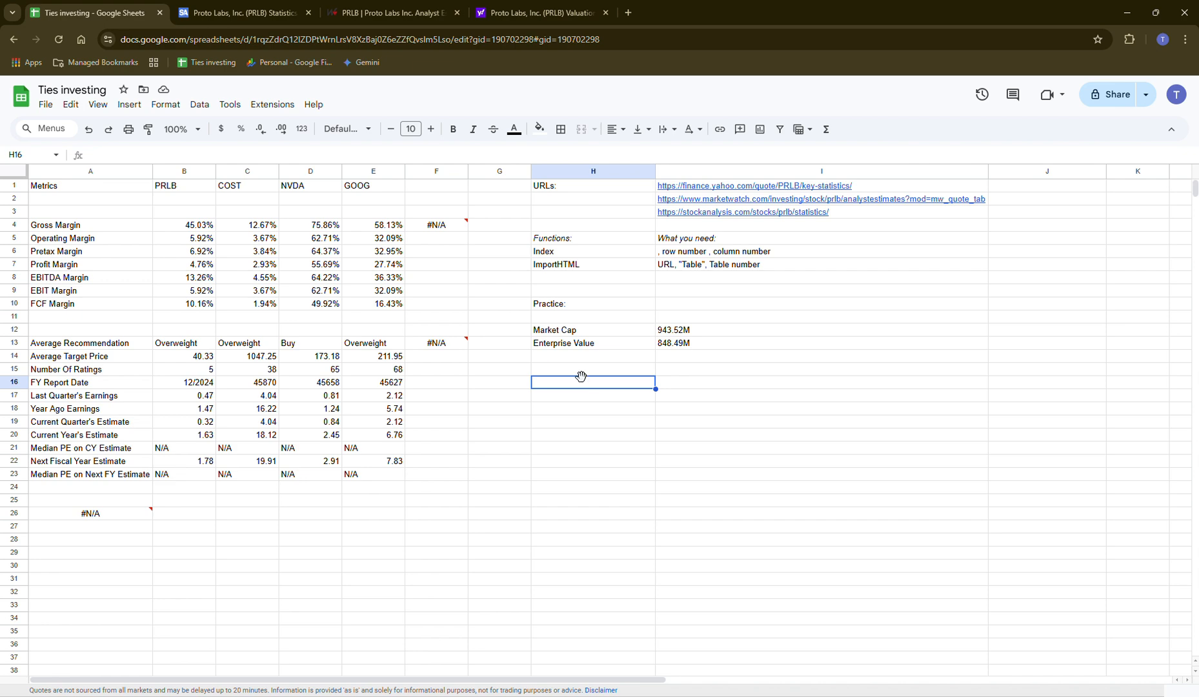
pyautogui.click(243, 14)
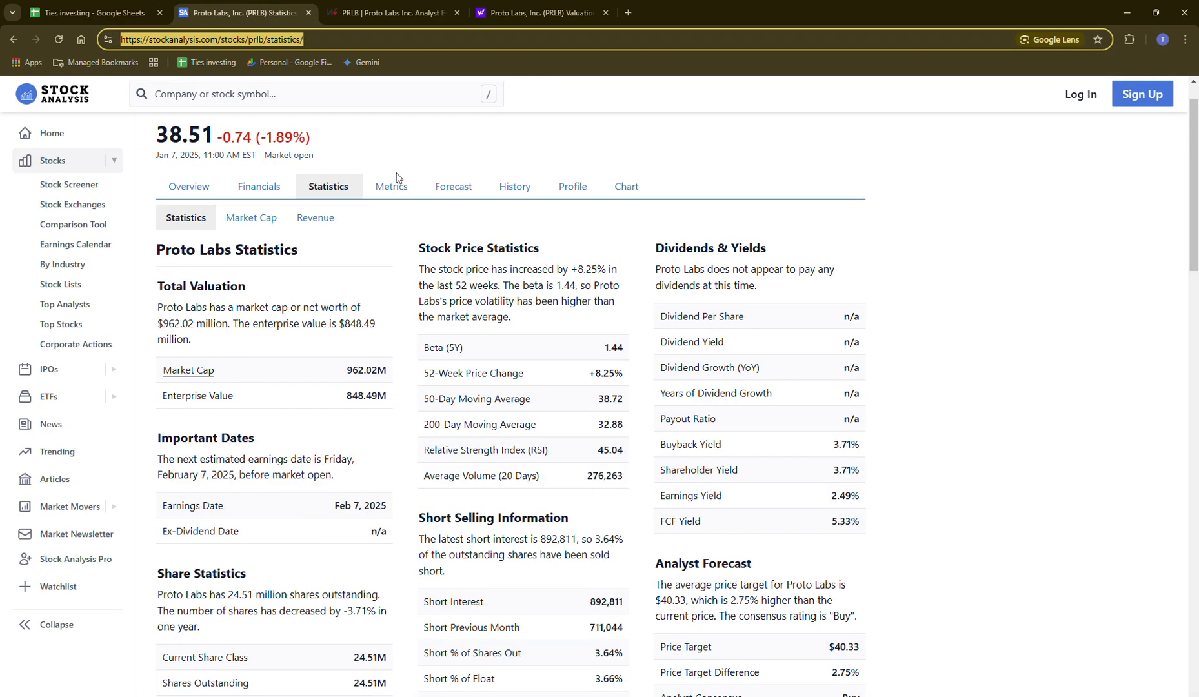
pyautogui.click(411, 149)
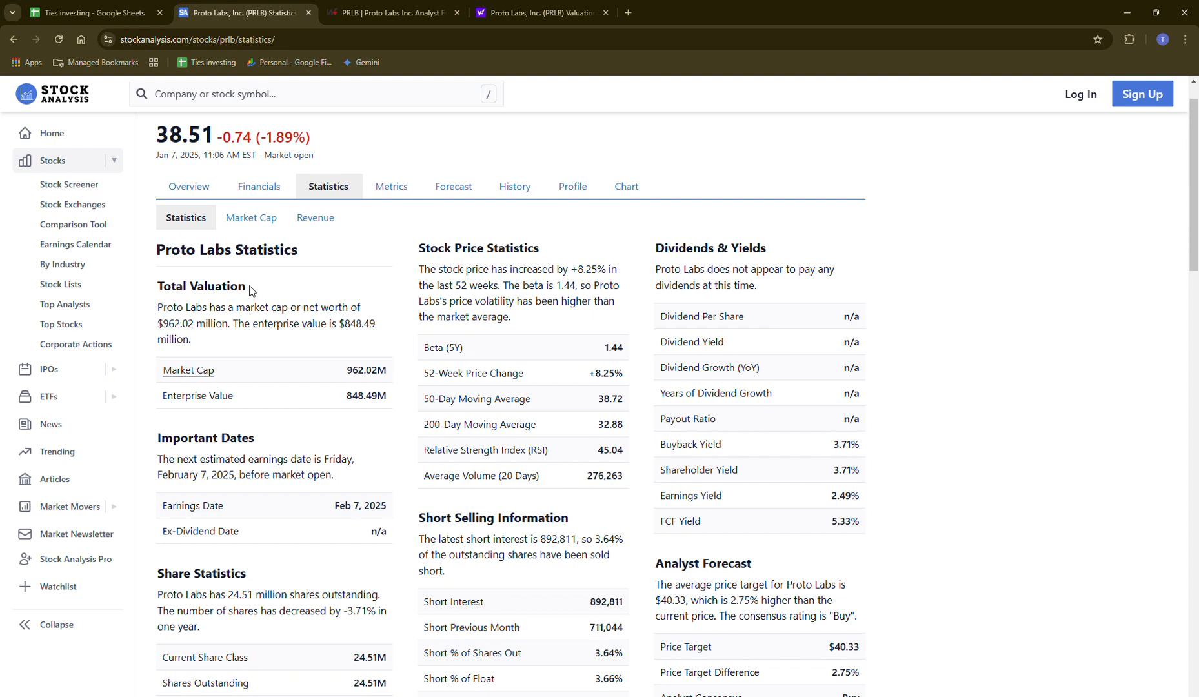
pyautogui.moveTo(249, 291); pyautogui.dragTo(160, 291)
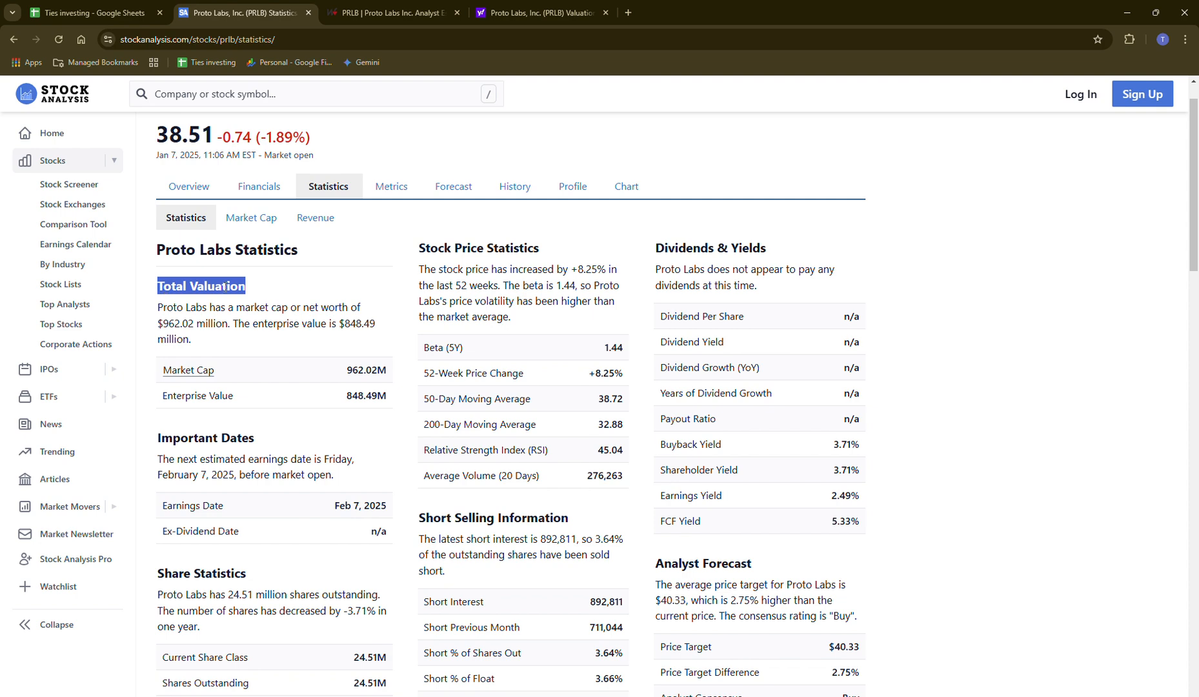
pyautogui.click(271, 288)
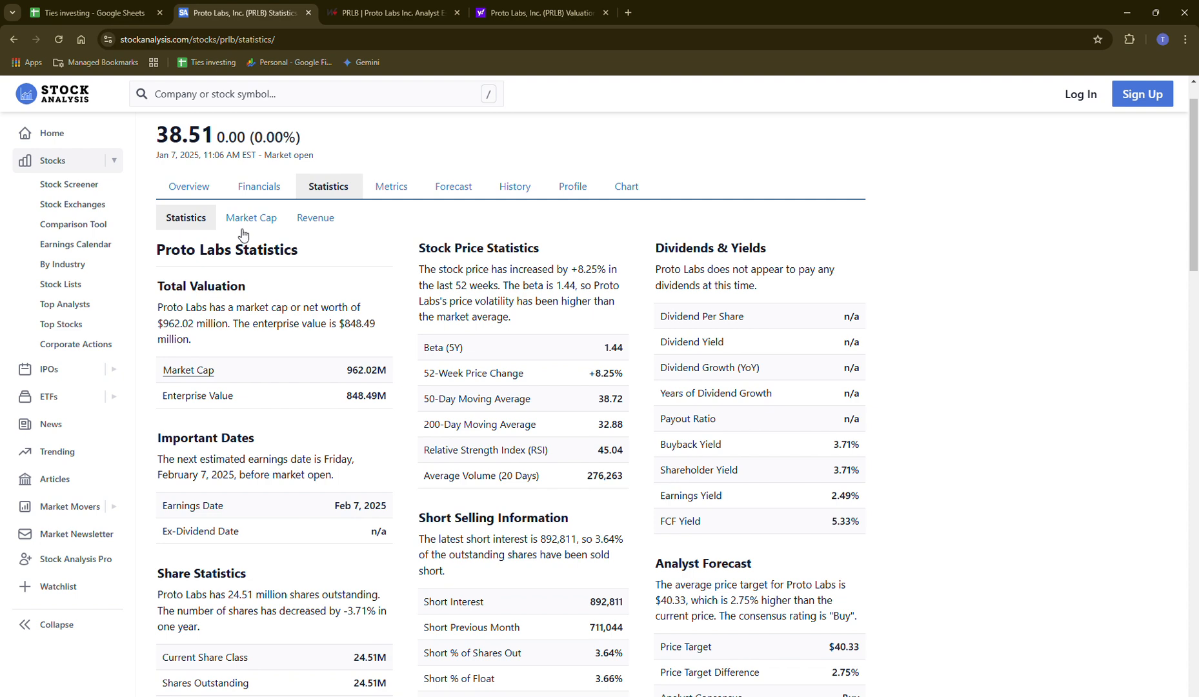
pyautogui.doubleClick(283, 39)
pyautogui.tripleClick(267, 40)
pyautogui.hotkey('ctrl', 'c')
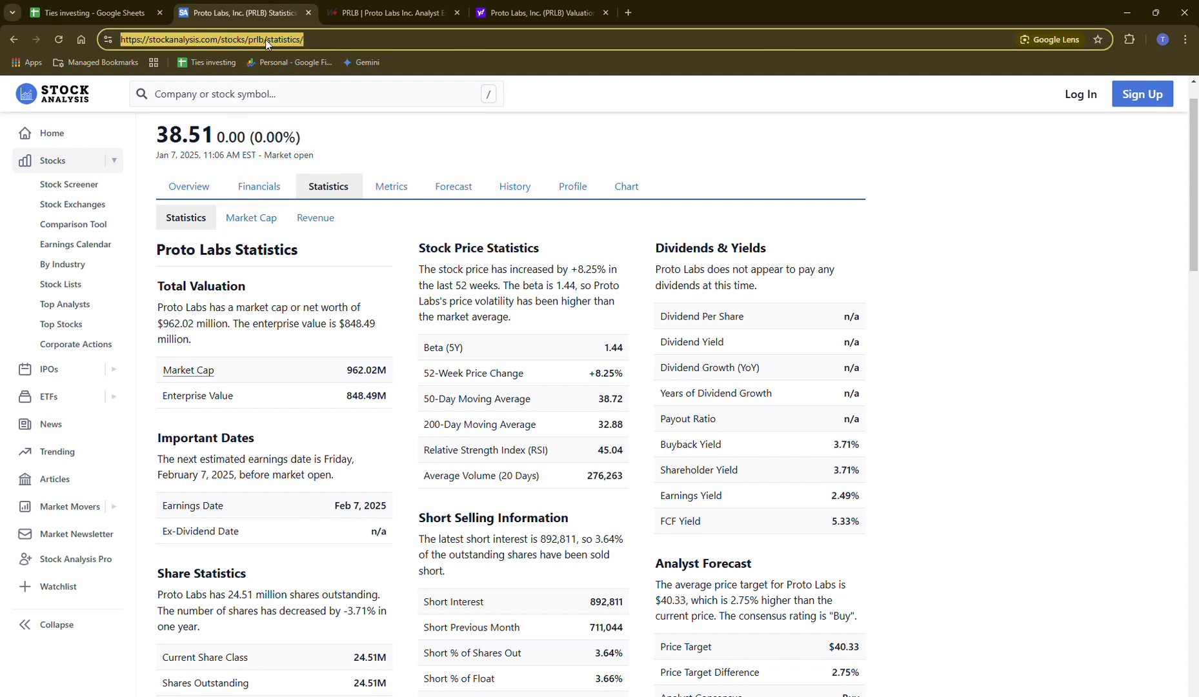
pyautogui.click(96, 13)
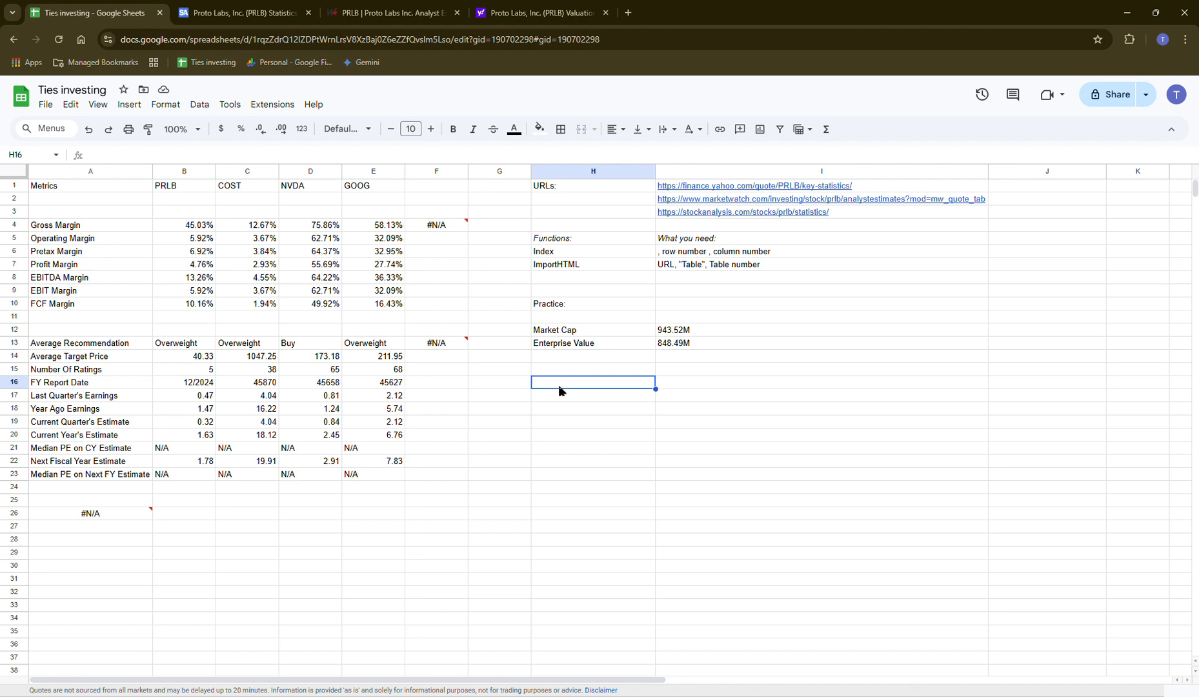
pyautogui.write('=import')
pyautogui.press('Down')
pyautogui.press('Down')
pyautogui.press('Down')
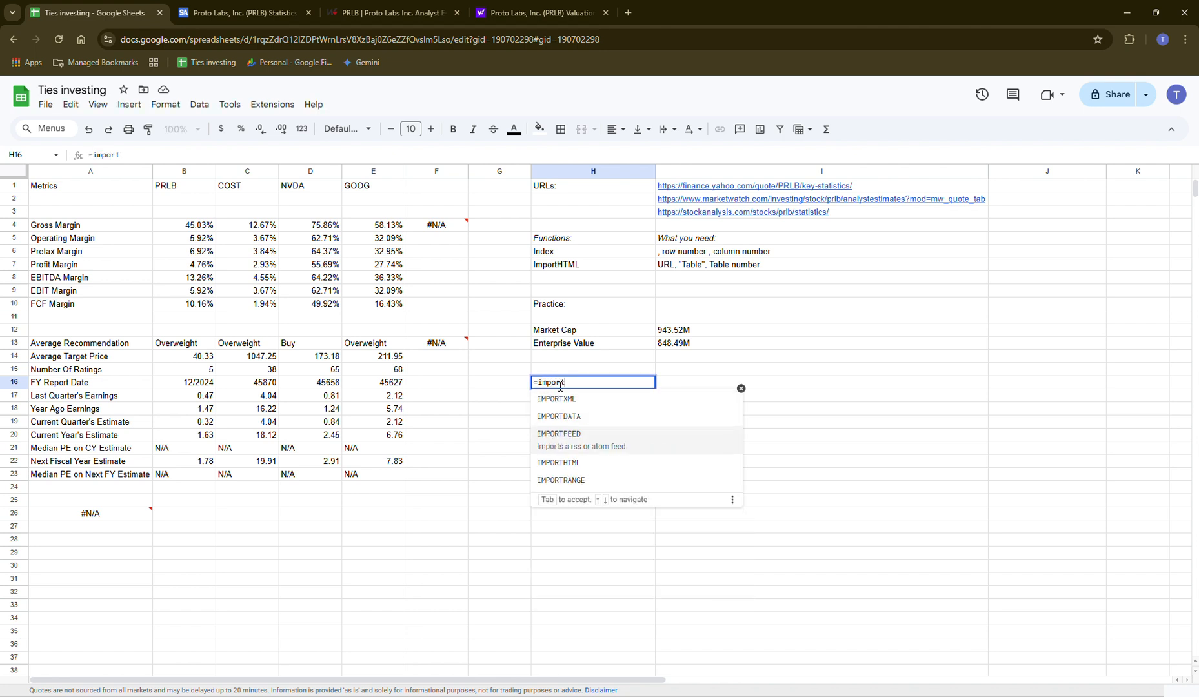
pyautogui.press('Tab')
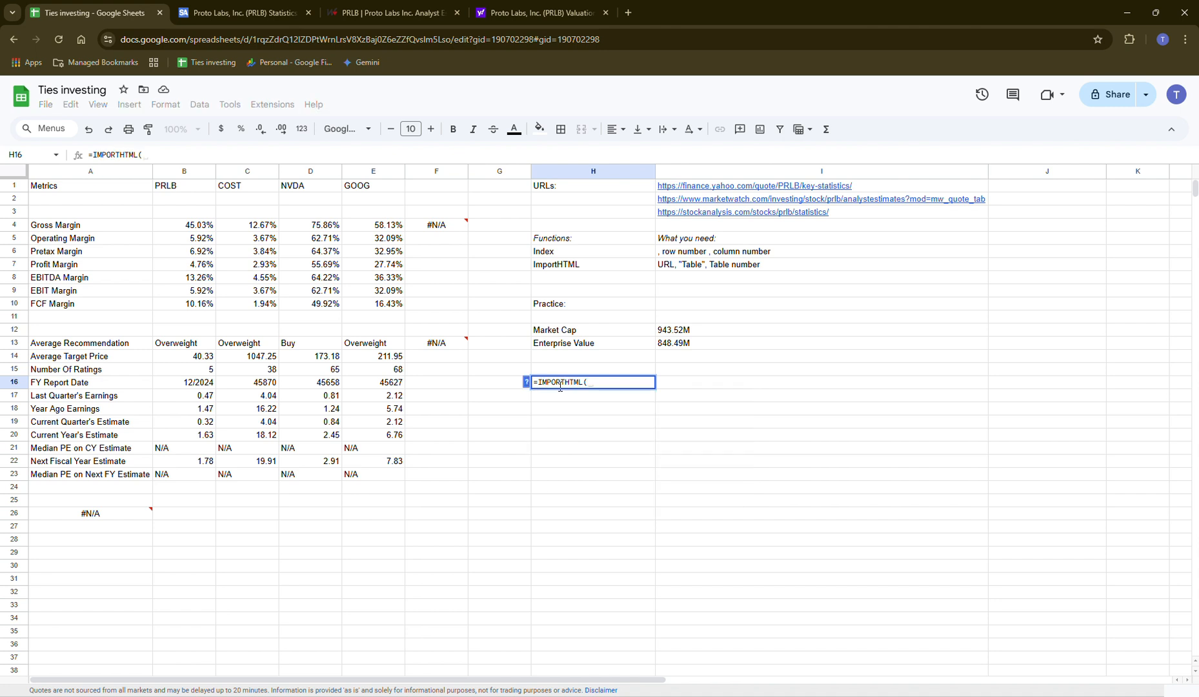
pyautogui.write('"')
pyautogui.hotkey('ctrl', 'v')
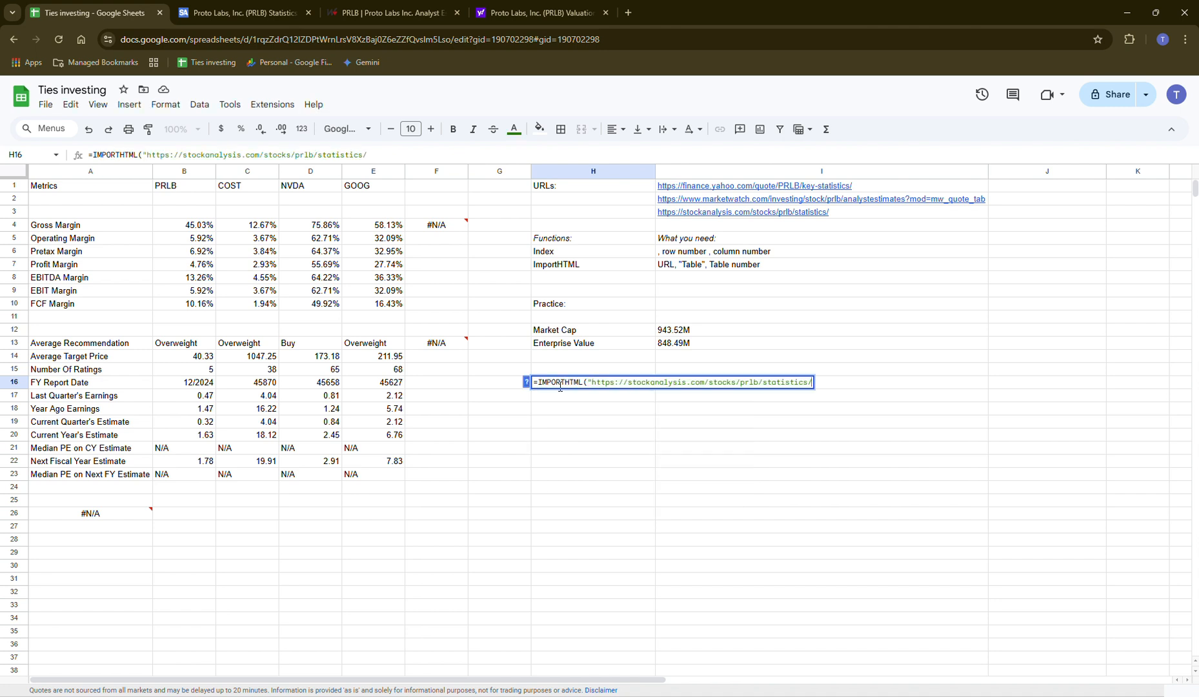
pyautogui.write('",')
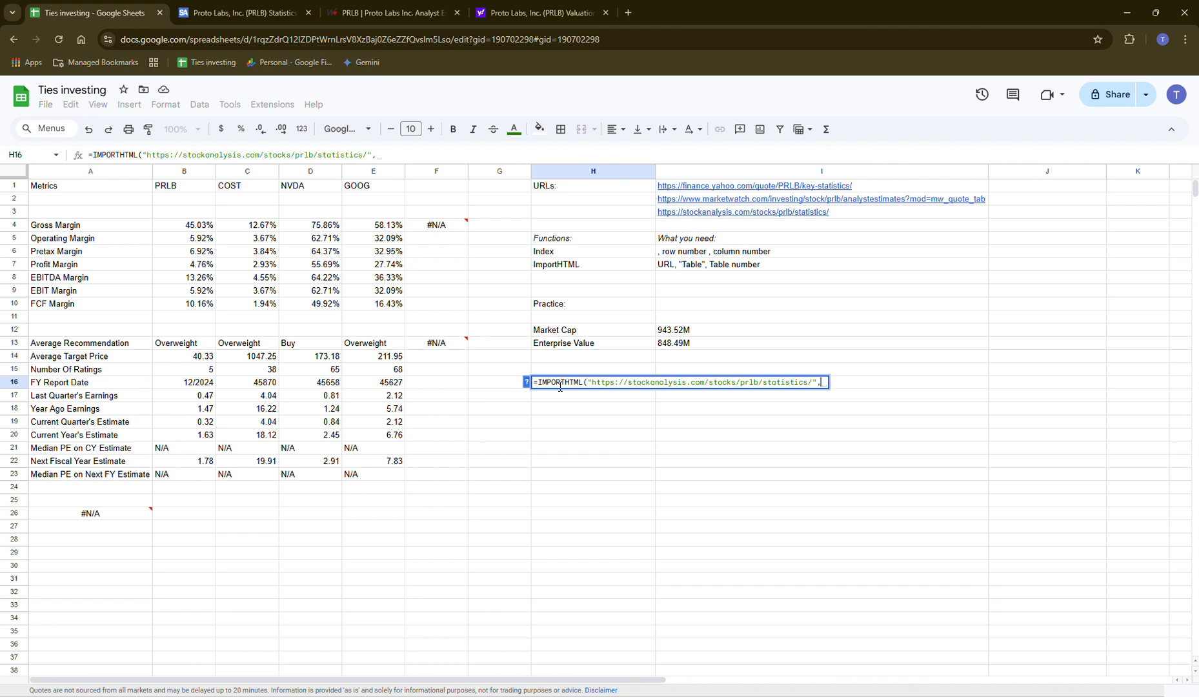
pyautogui.write('"')
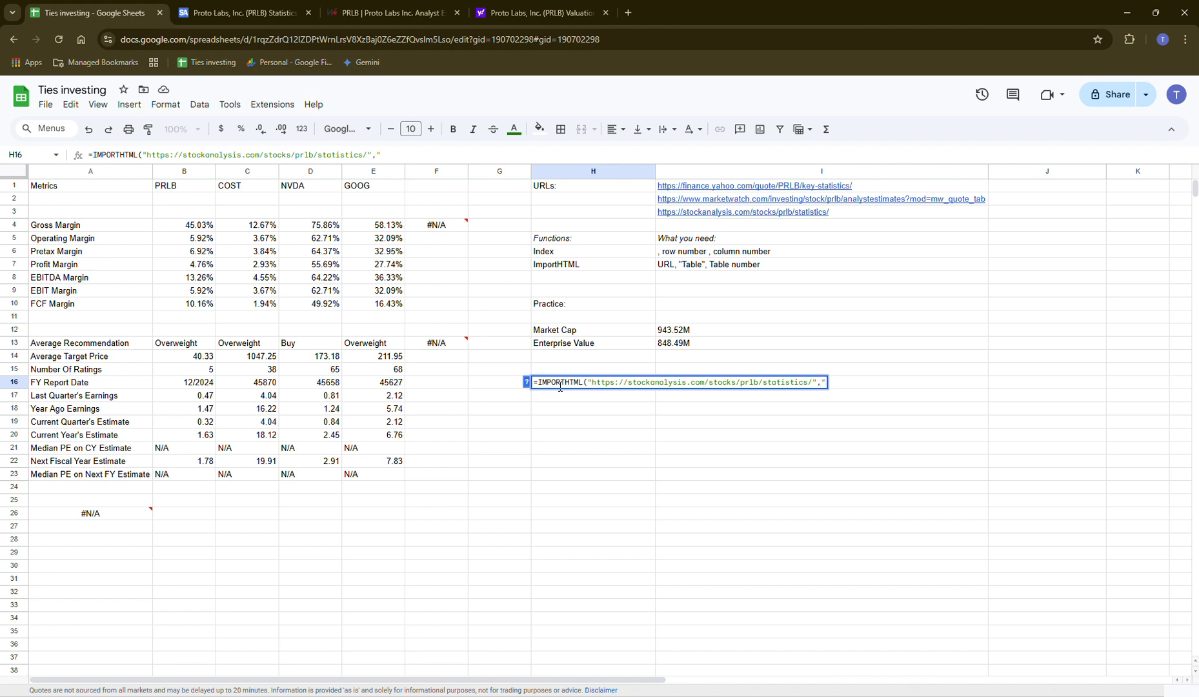
pyautogui.write('table",')
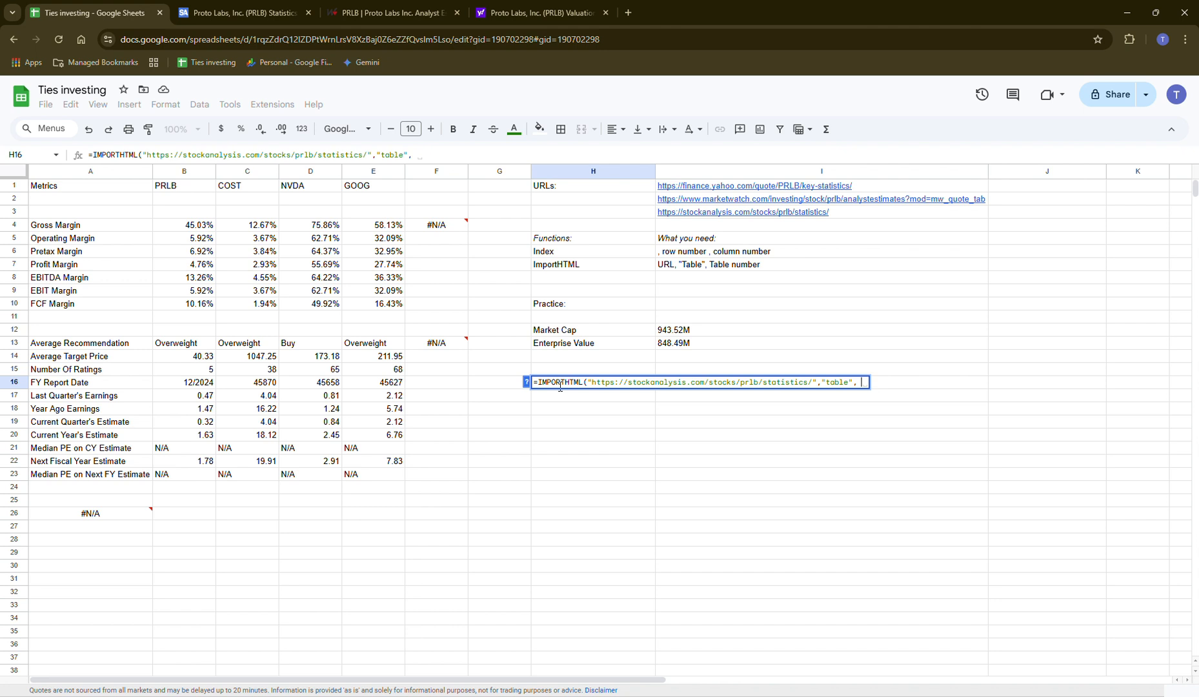
pyautogui.write('1')
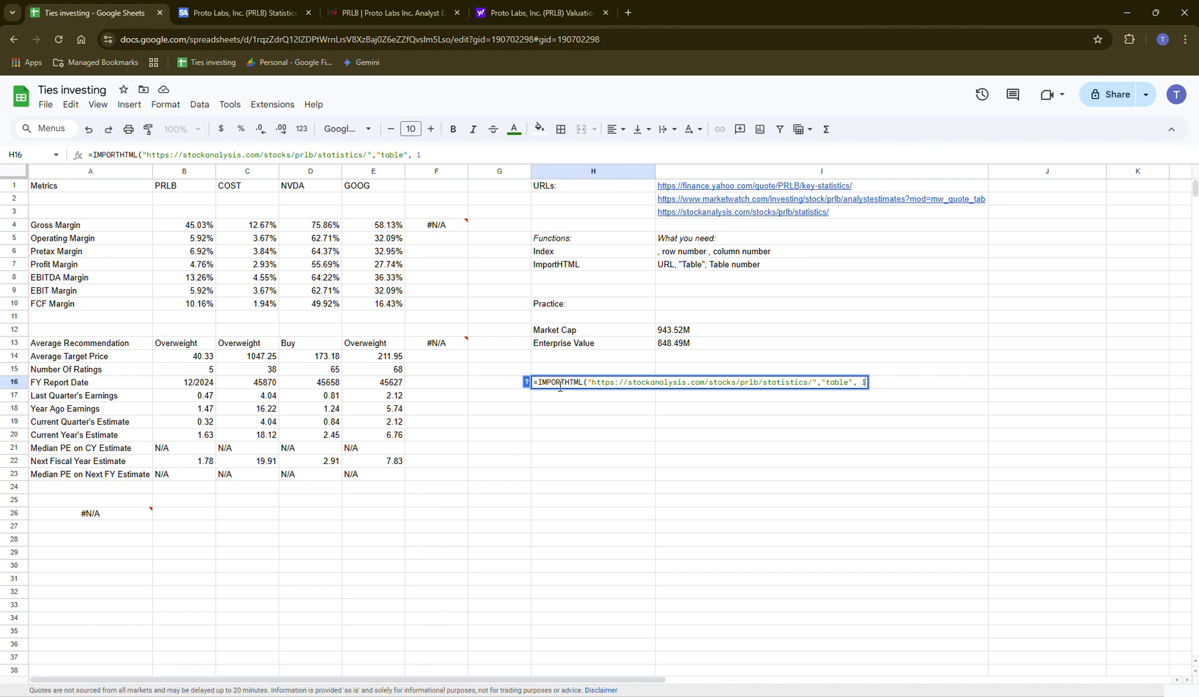
pyautogui.write(')')
pyautogui.press('Return')
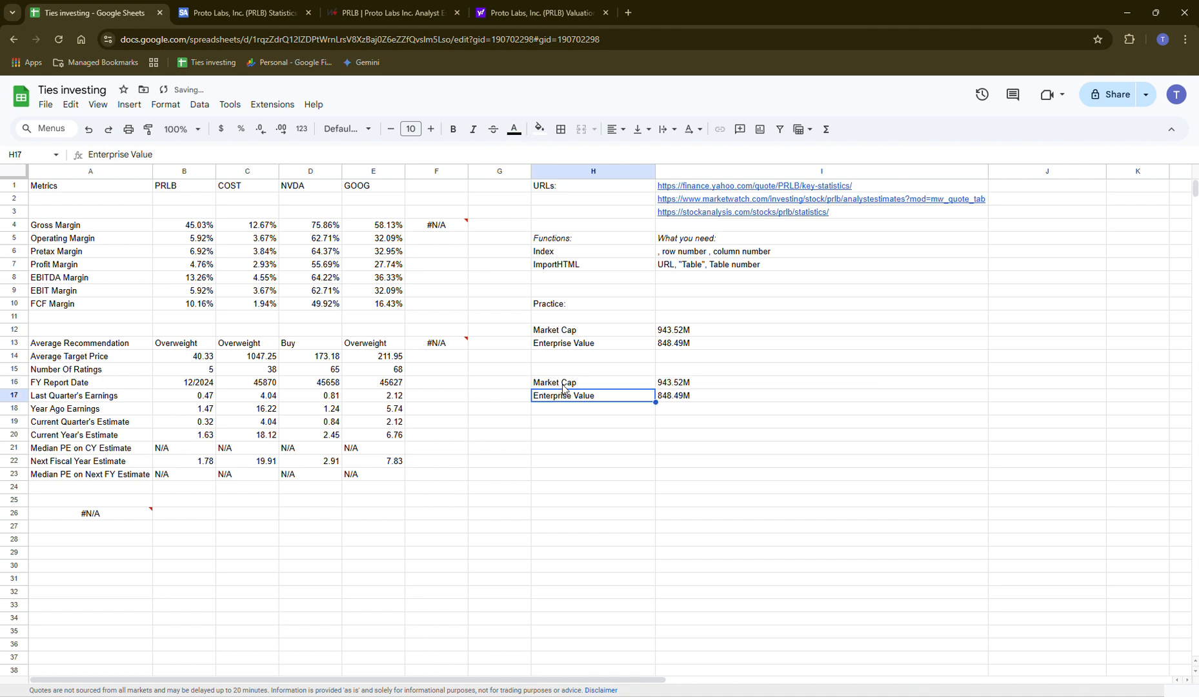
# Step: Examine the IMPORTHTML formulas in A4 and A13 that feed the margin and analyst estimate tables
pyautogui.click(622, 435)
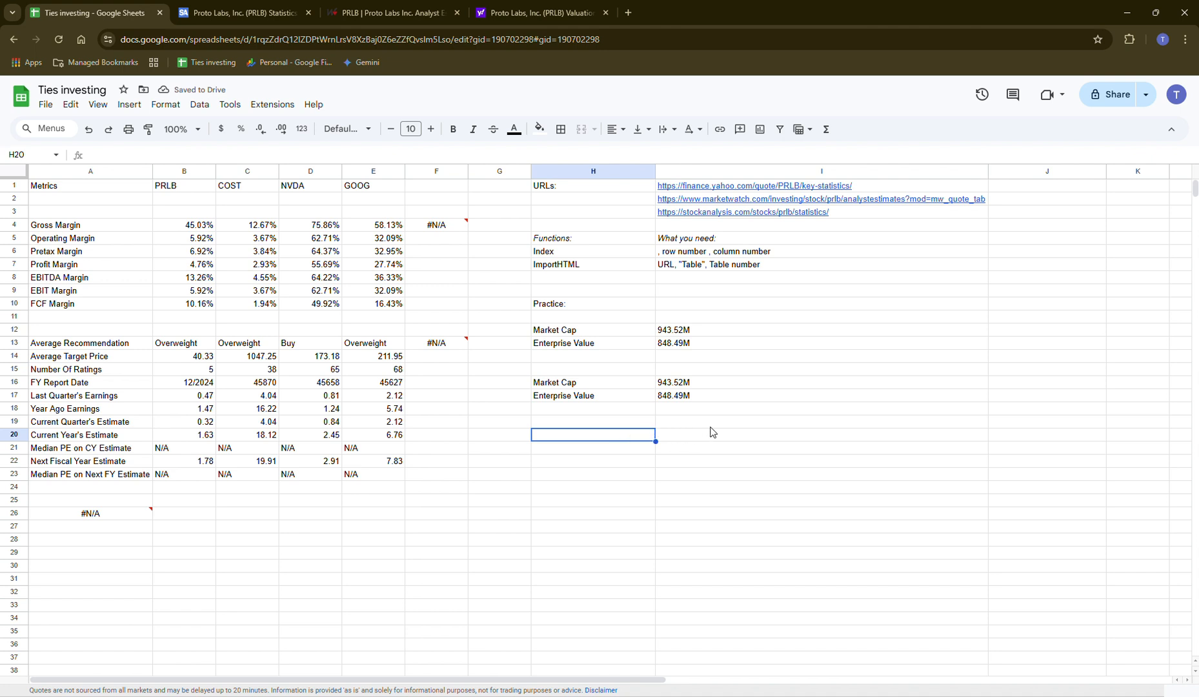
pyautogui.click(503, 329)
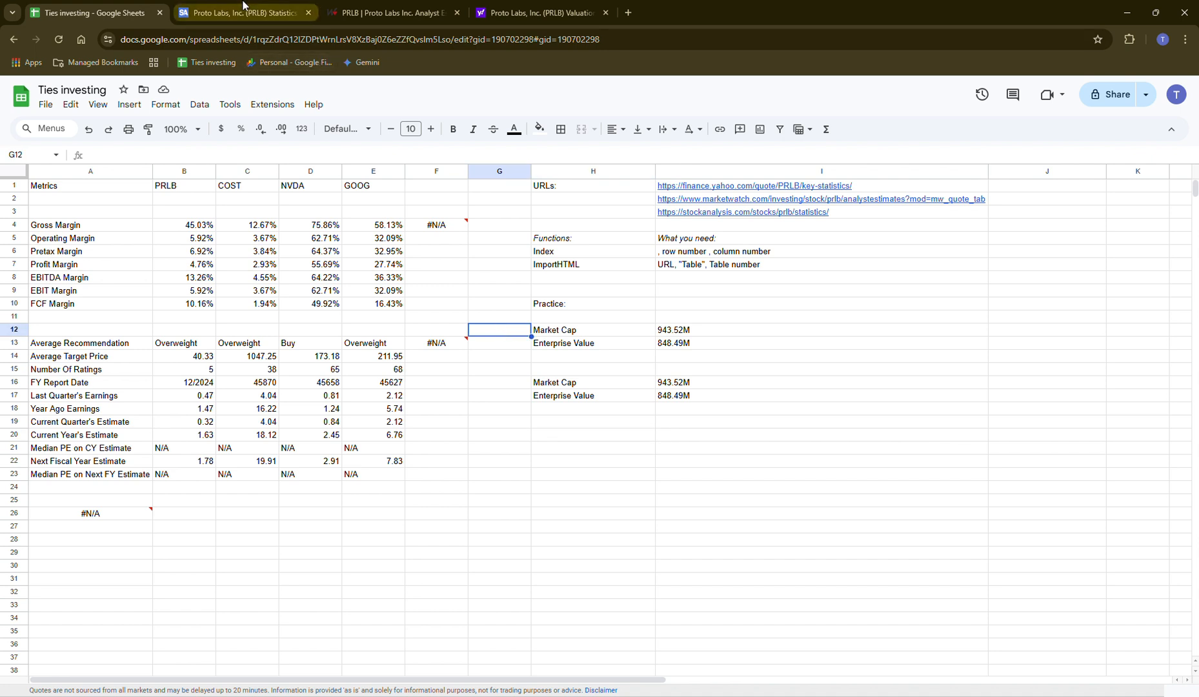
pyautogui.click(81, 224)
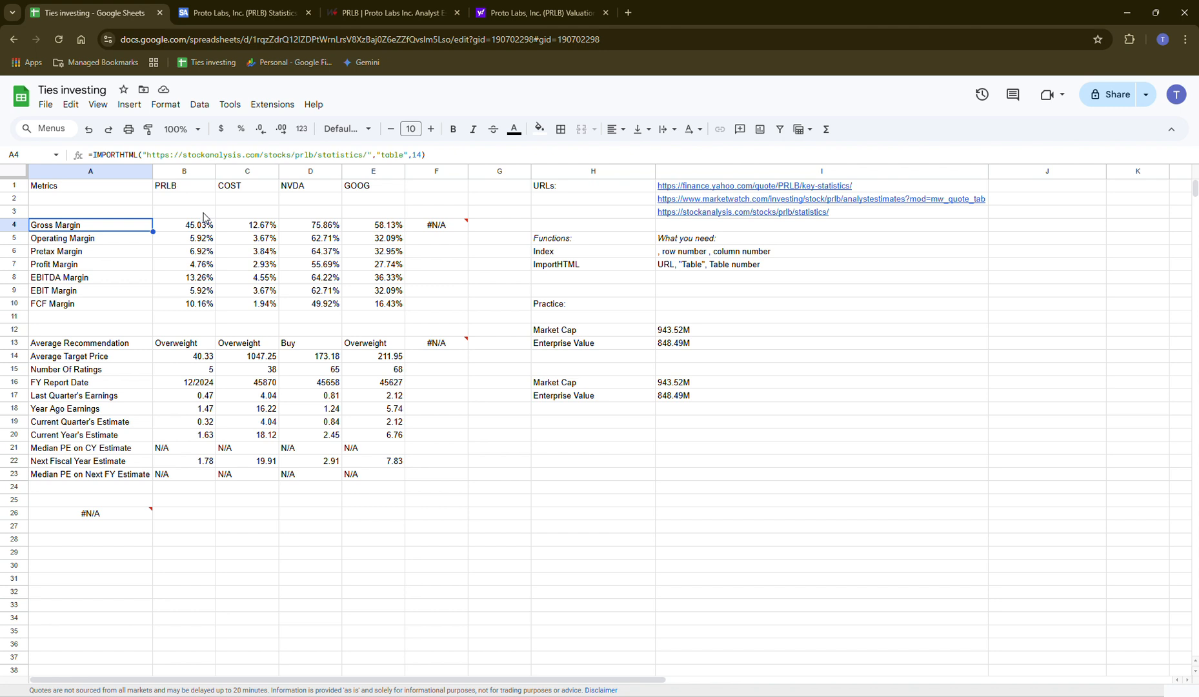
pyautogui.click(182, 335)
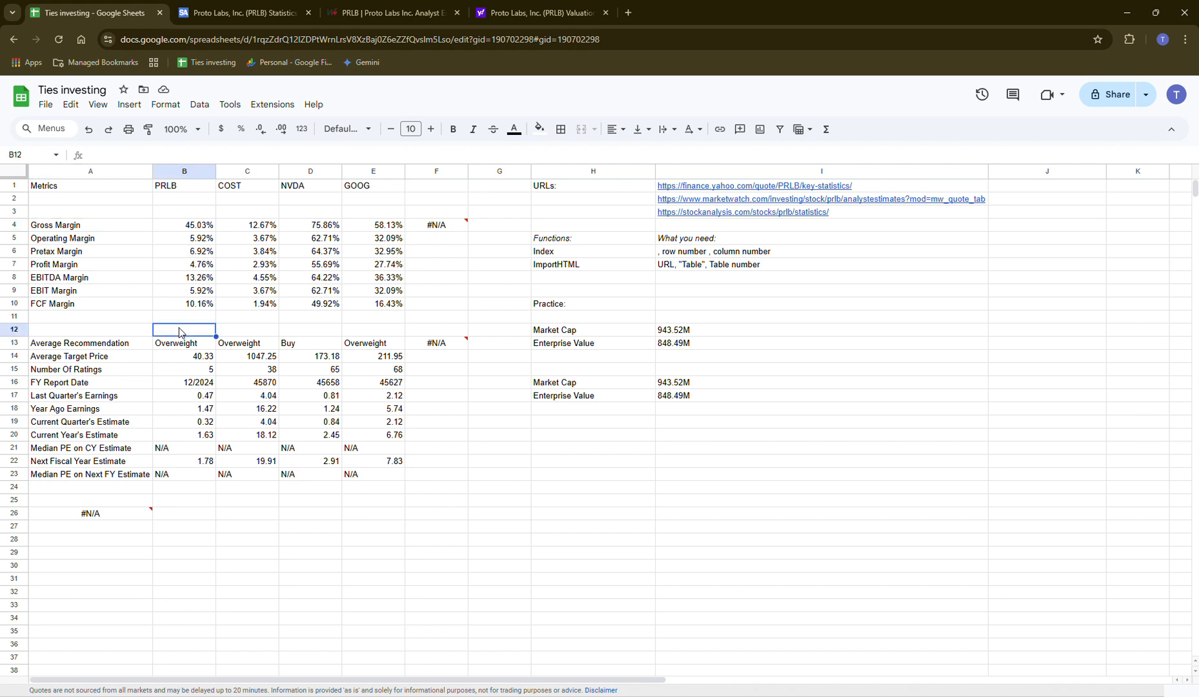
pyautogui.click(131, 345)
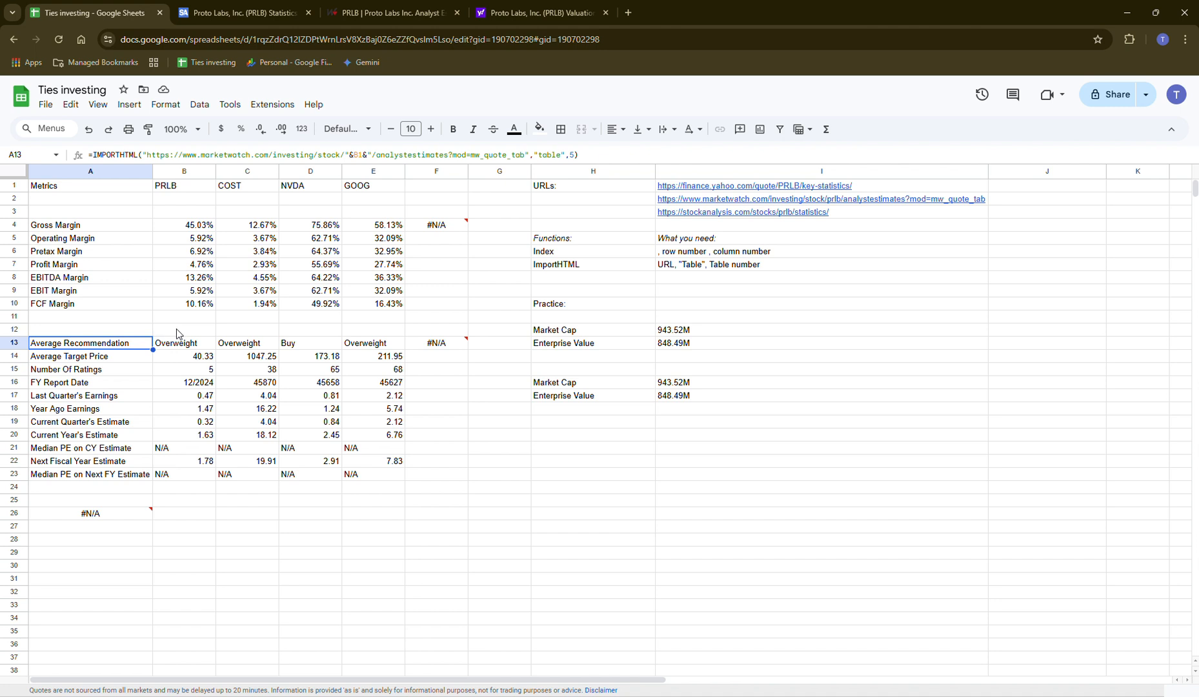
pyautogui.click(179, 345)
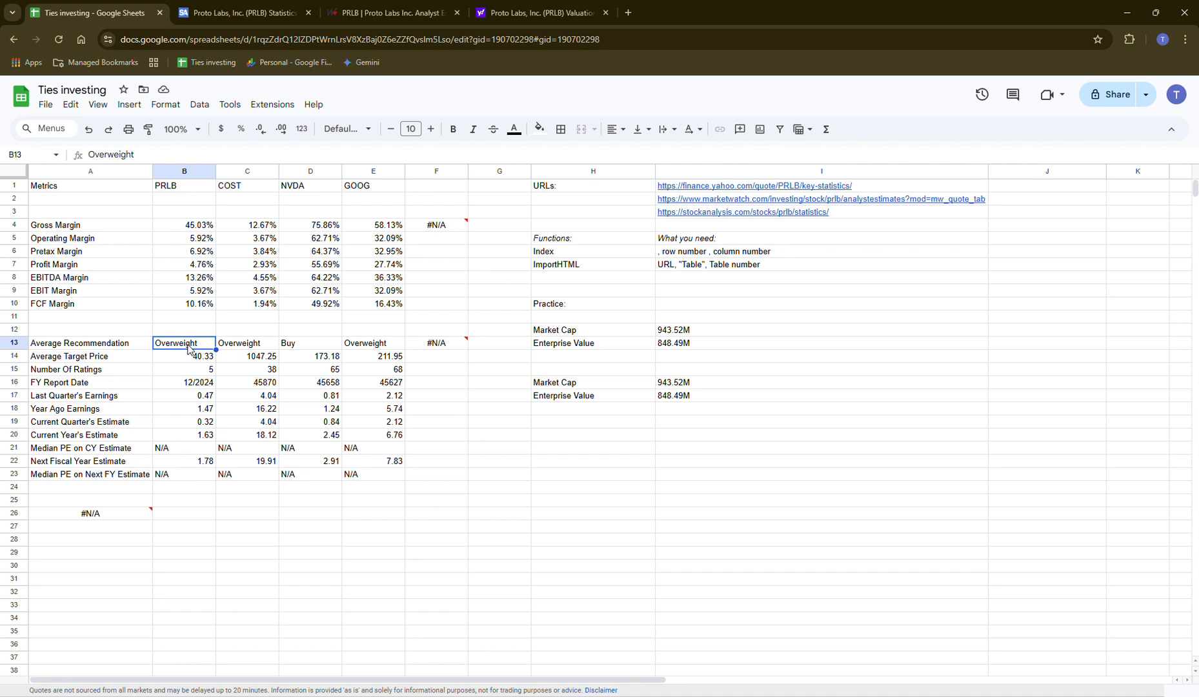
pyautogui.click(191, 356)
pyautogui.click(195, 333)
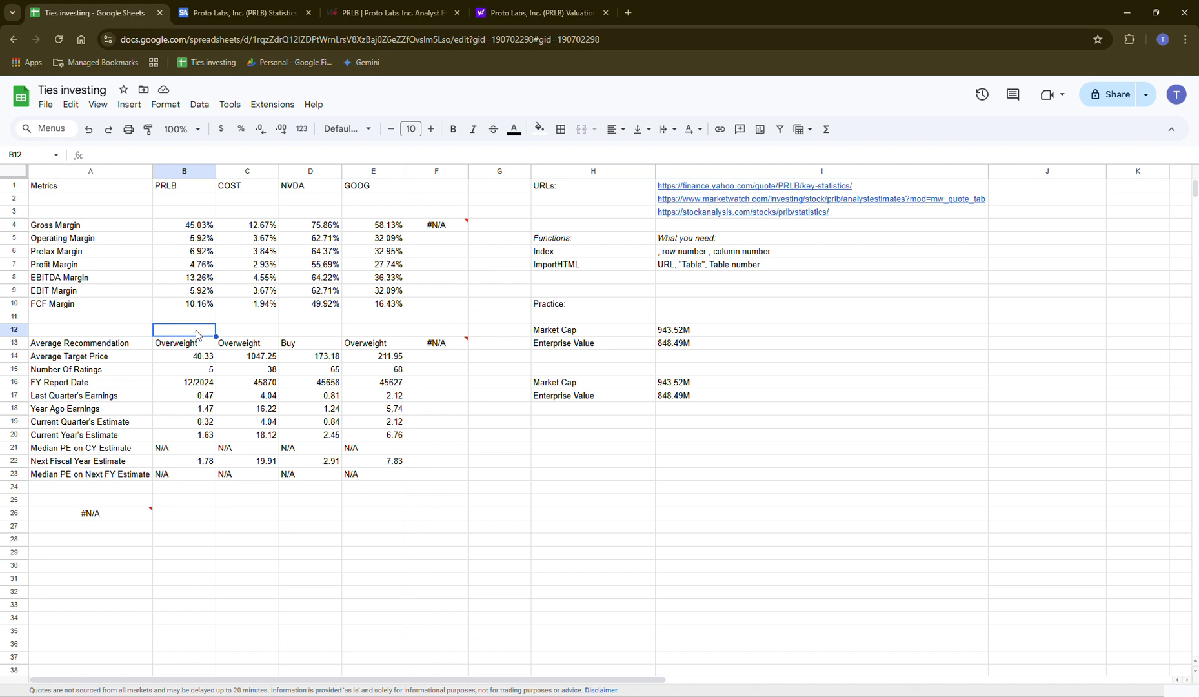
# Step: Compare the COST column's INDEX formula in C4 with the import formula in A4 and the PRLB margins in B4:B10
pyautogui.click(239, 213)
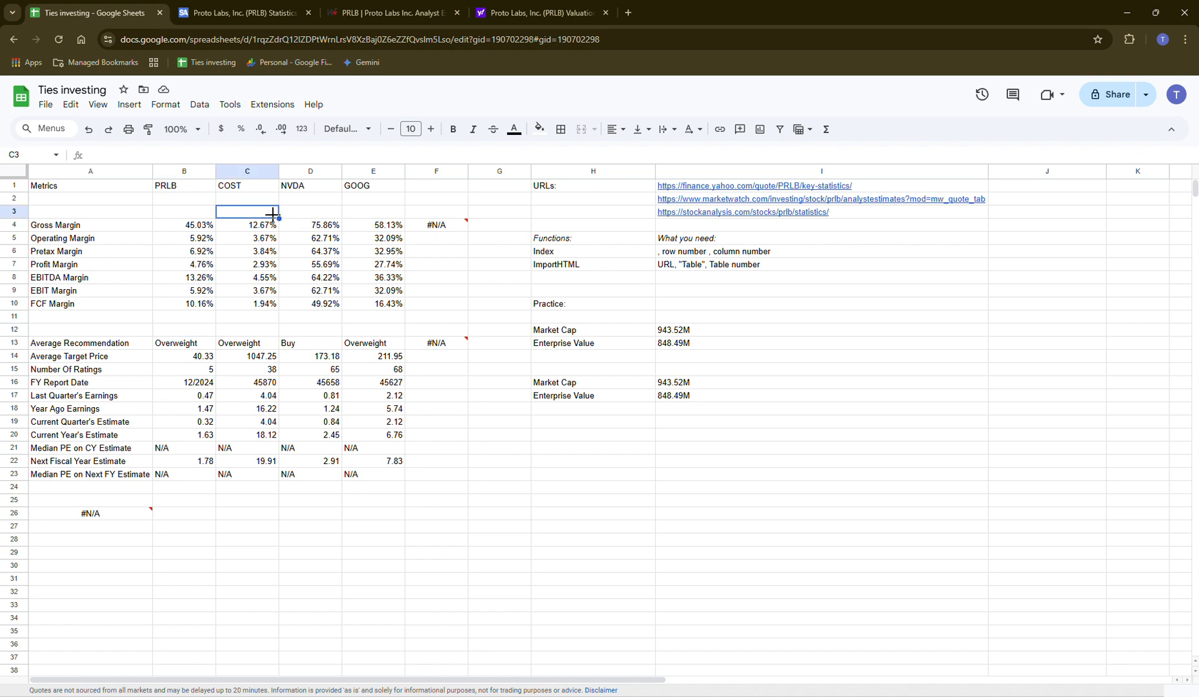
pyautogui.click(253, 227)
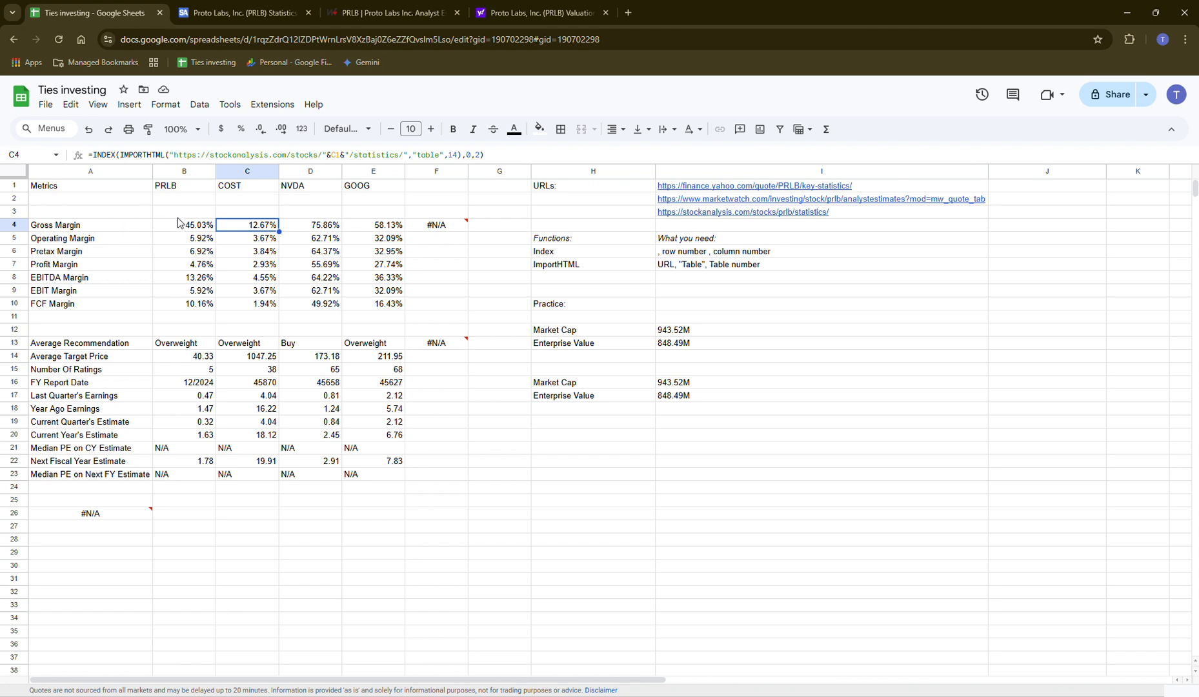
pyautogui.moveTo(185, 226); pyautogui.dragTo(192, 293)
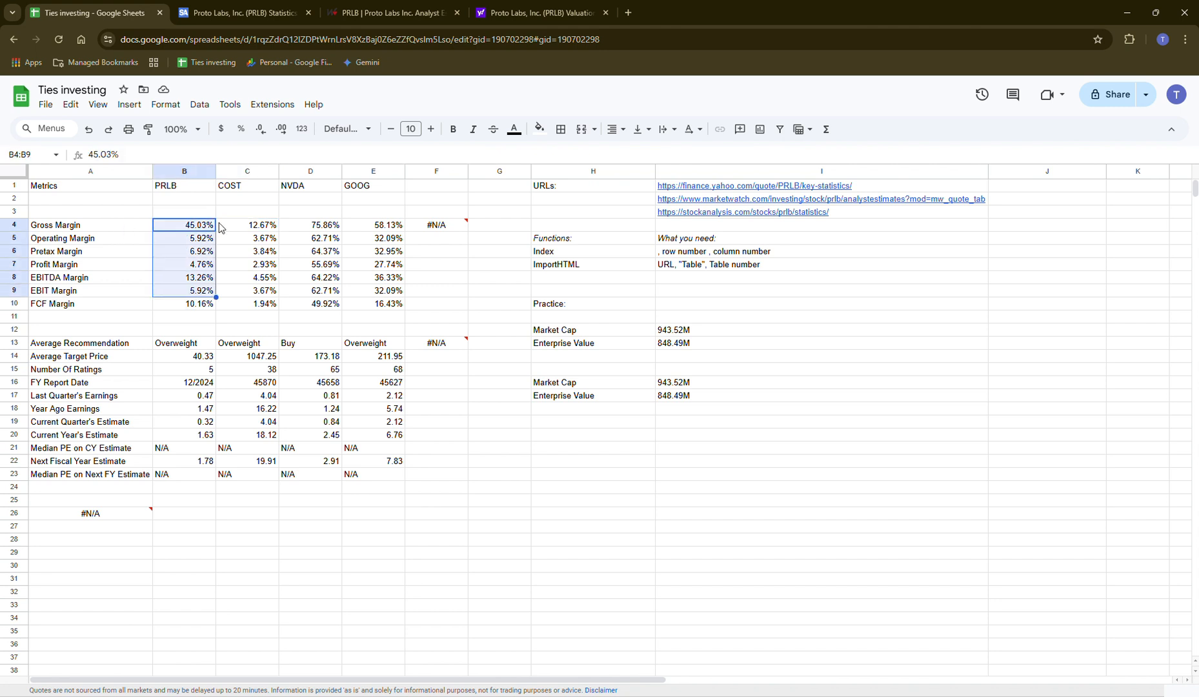
pyautogui.click(239, 192)
pyautogui.click(251, 229)
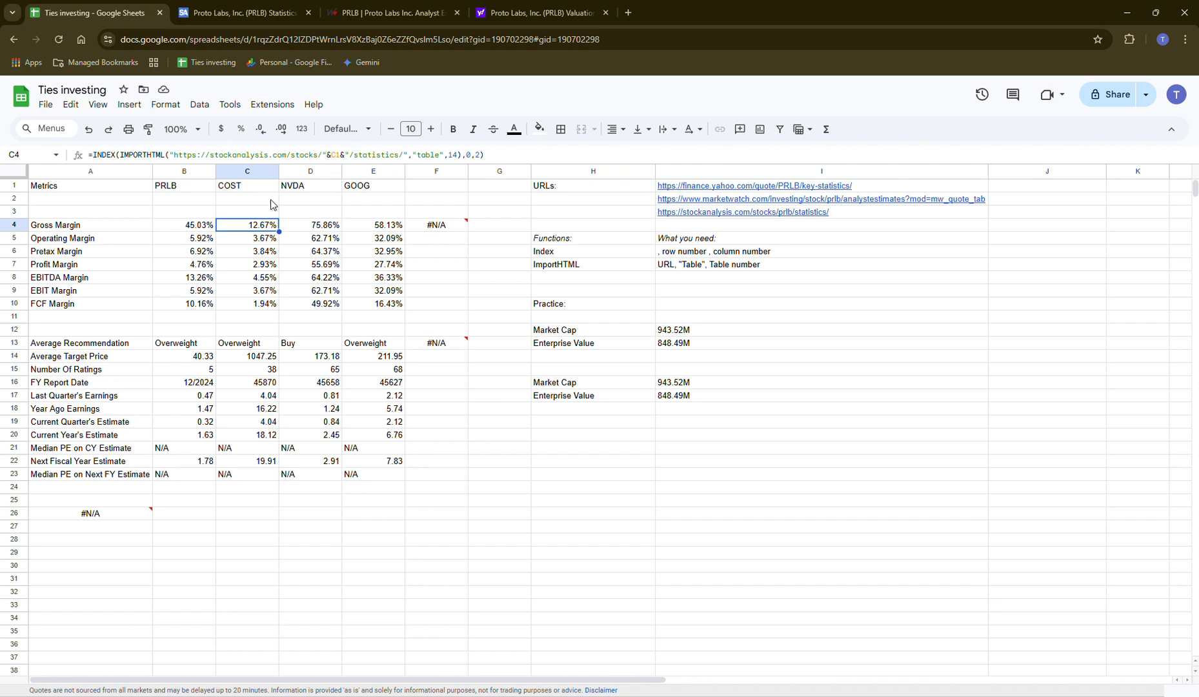
pyautogui.click(123, 230)
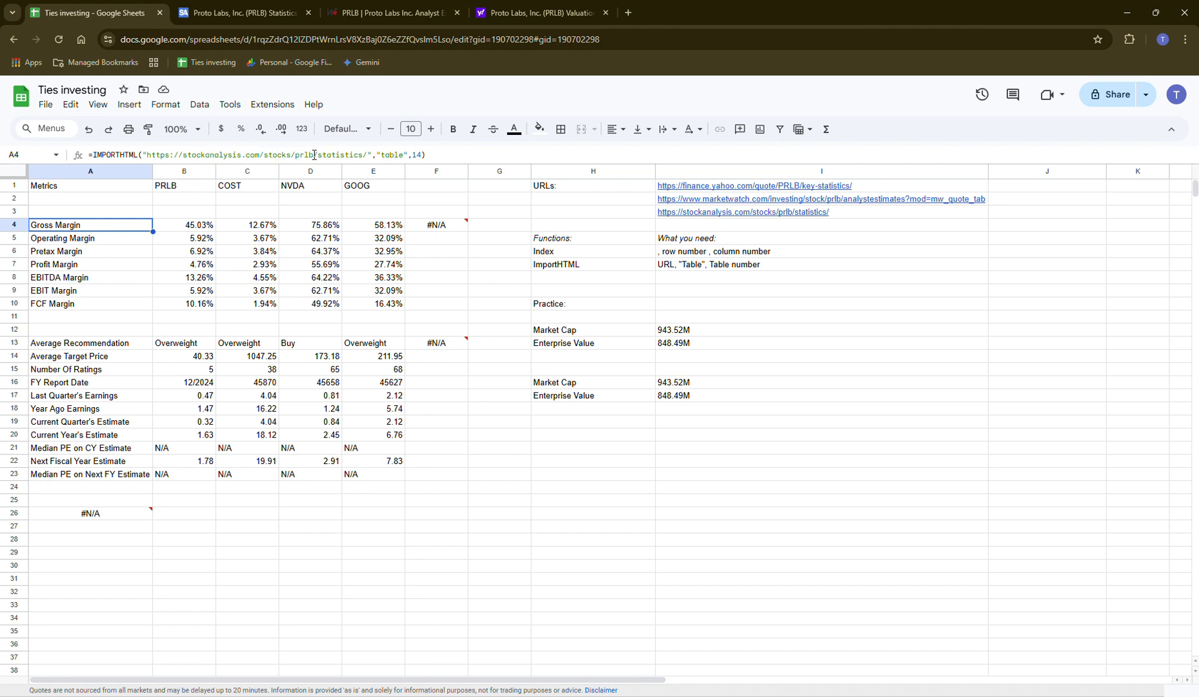
pyautogui.click(240, 226)
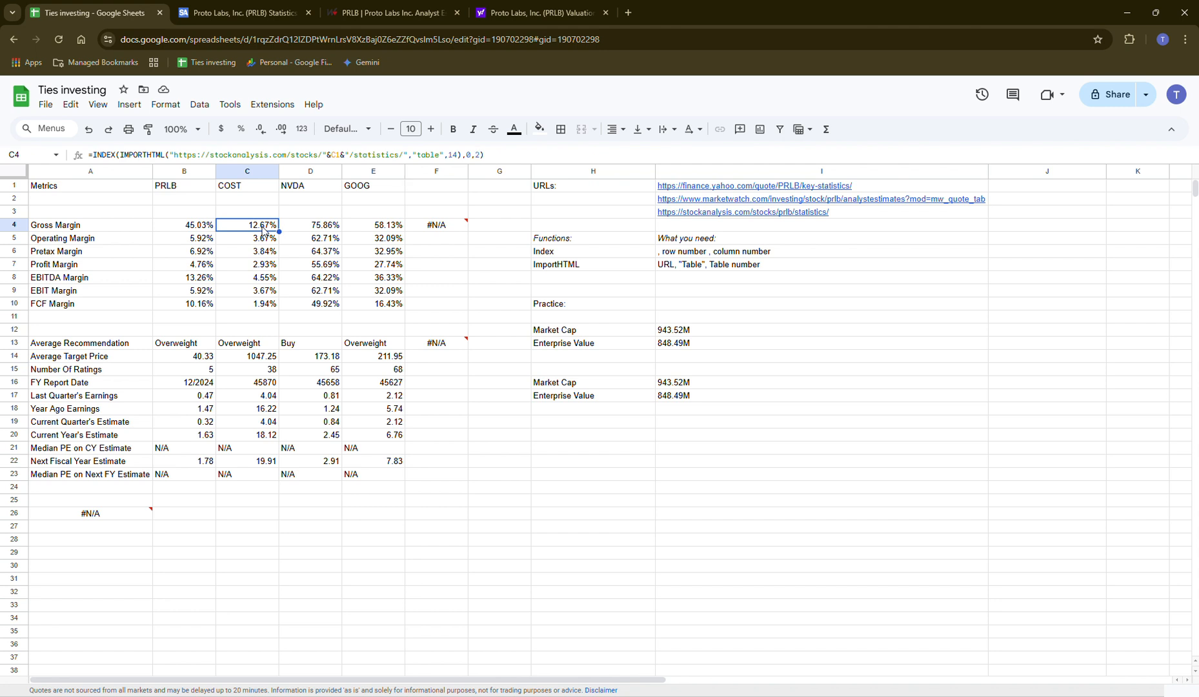
pyautogui.moveTo(261, 231); pyautogui.dragTo(259, 311)
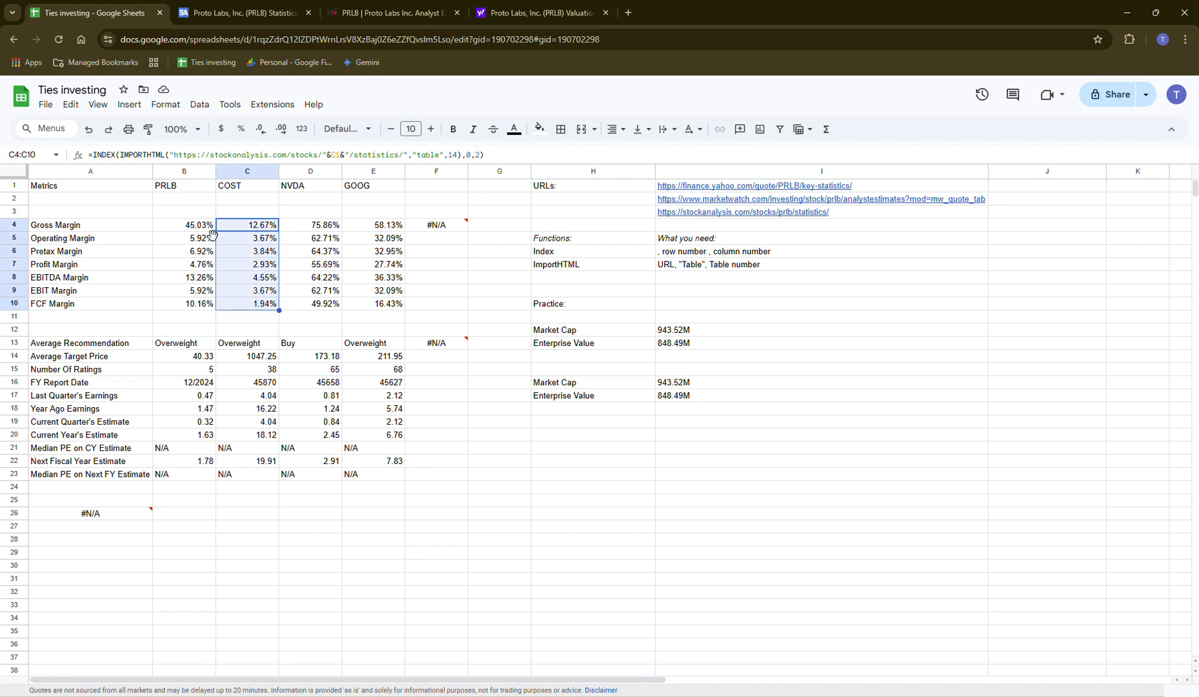
pyautogui.moveTo(189, 227); pyautogui.dragTo(185, 311)
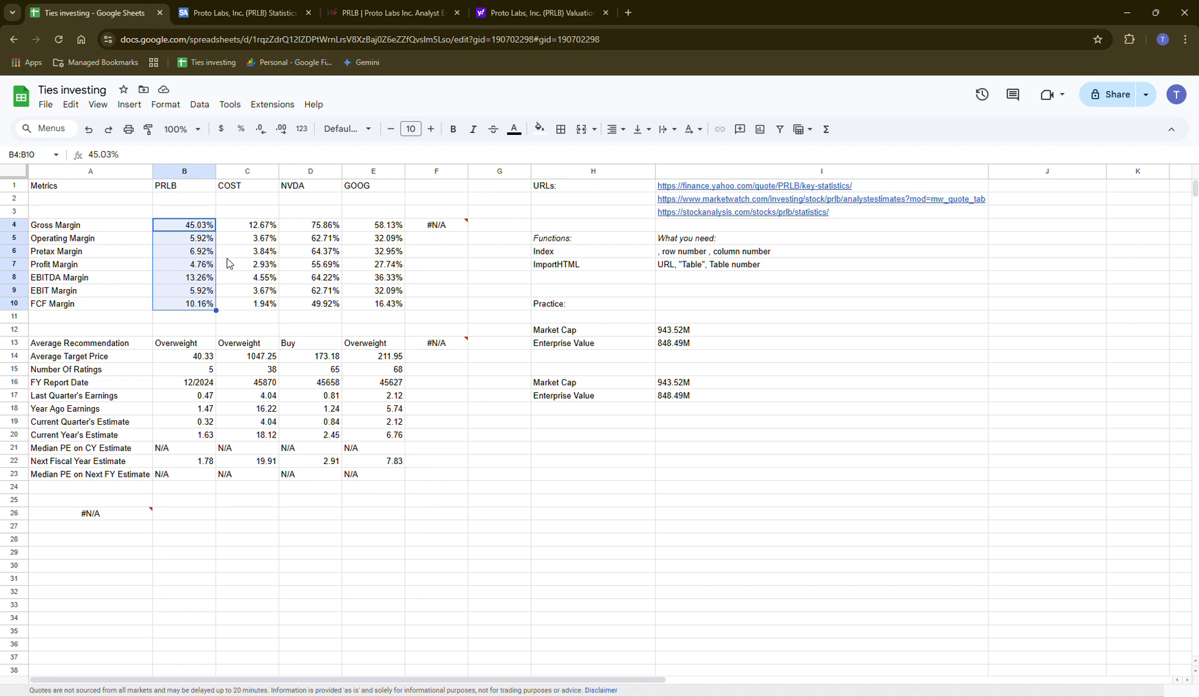
pyautogui.moveTo(251, 227); pyautogui.dragTo(258, 307)
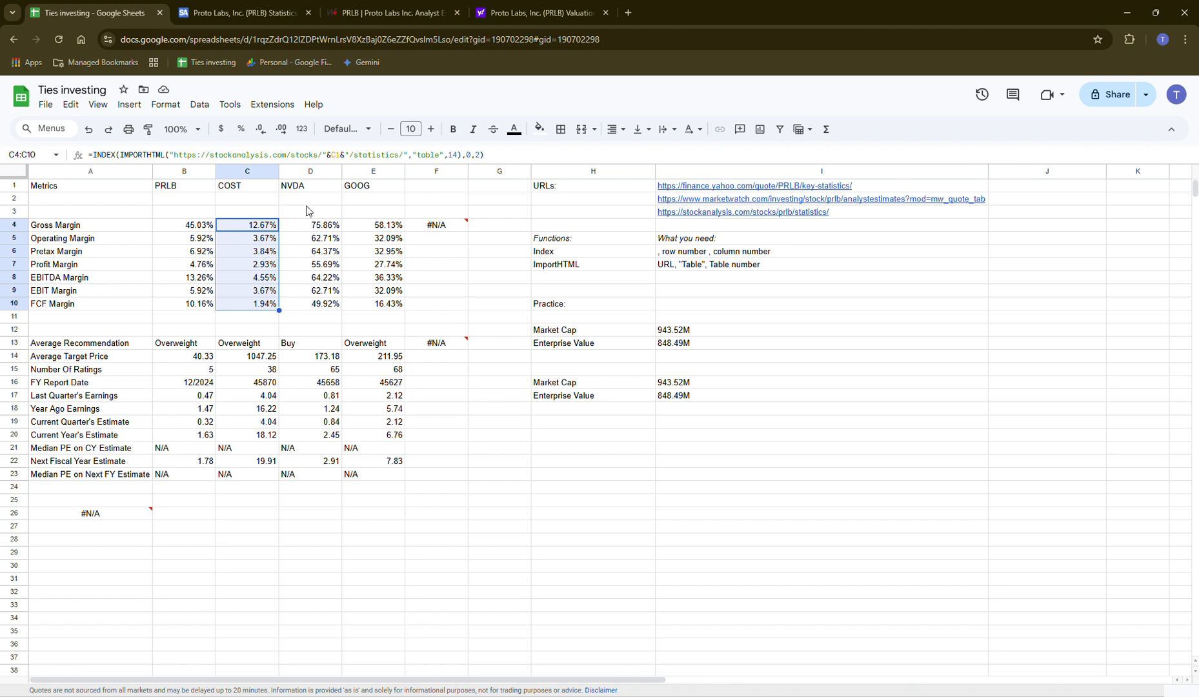
# Step: Add the ticker TSM as the column heading in F1
pyautogui.click(409, 187)
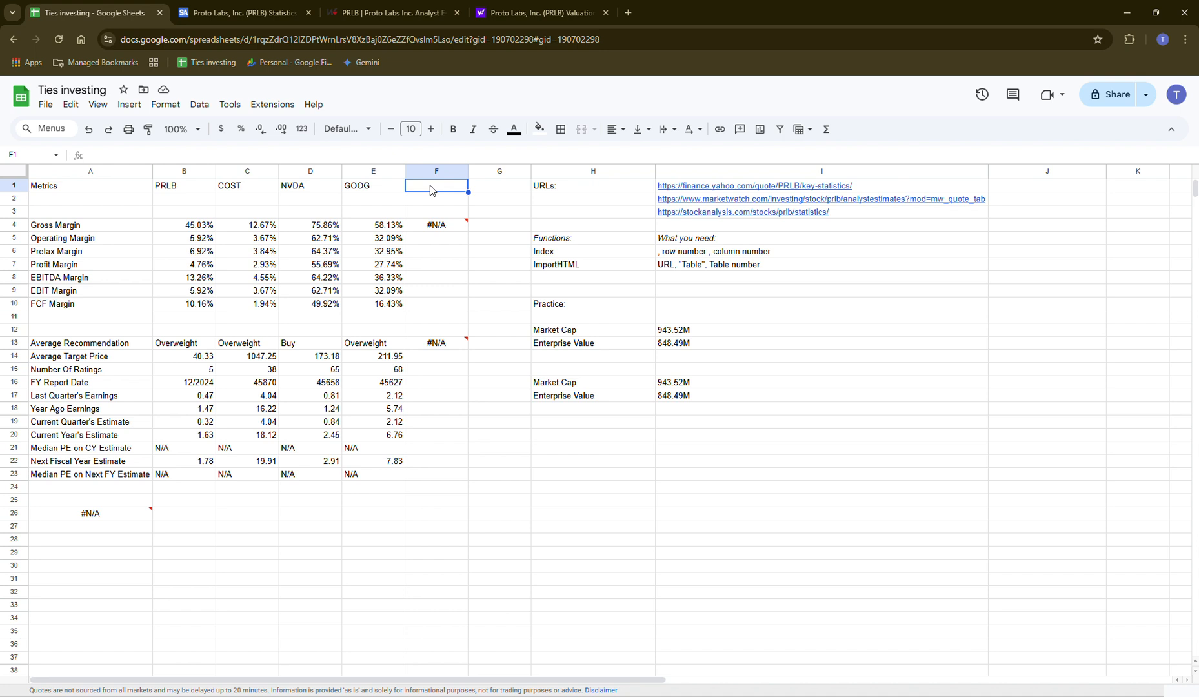
pyautogui.write('TSM')
pyautogui.press('Return')
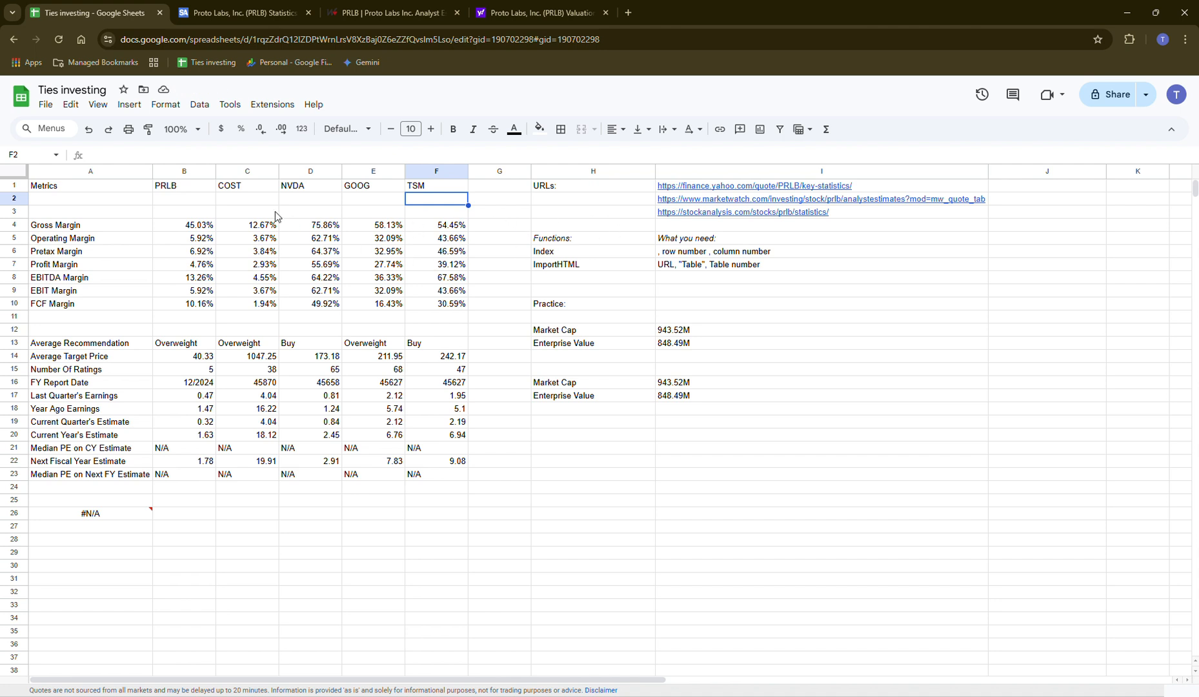
# Step: Check the ends of the two metric tables and the MarketWatch import formula in A13
pyautogui.click(493, 227)
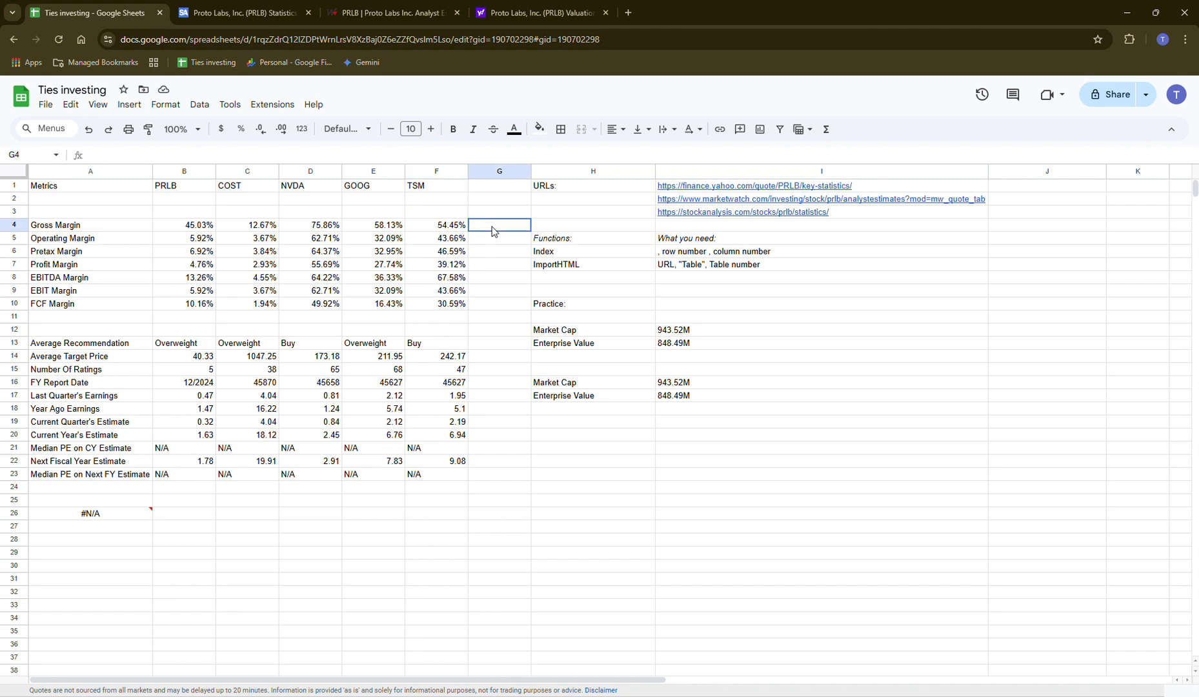
pyautogui.click(505, 346)
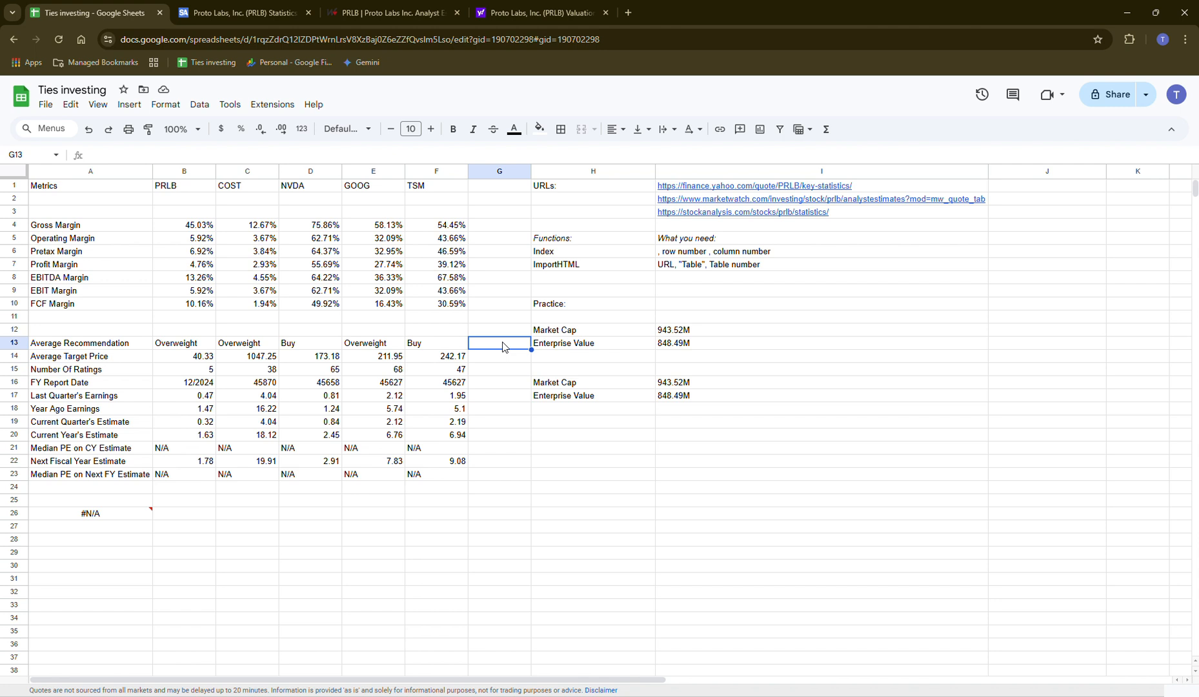
pyautogui.click(113, 344)
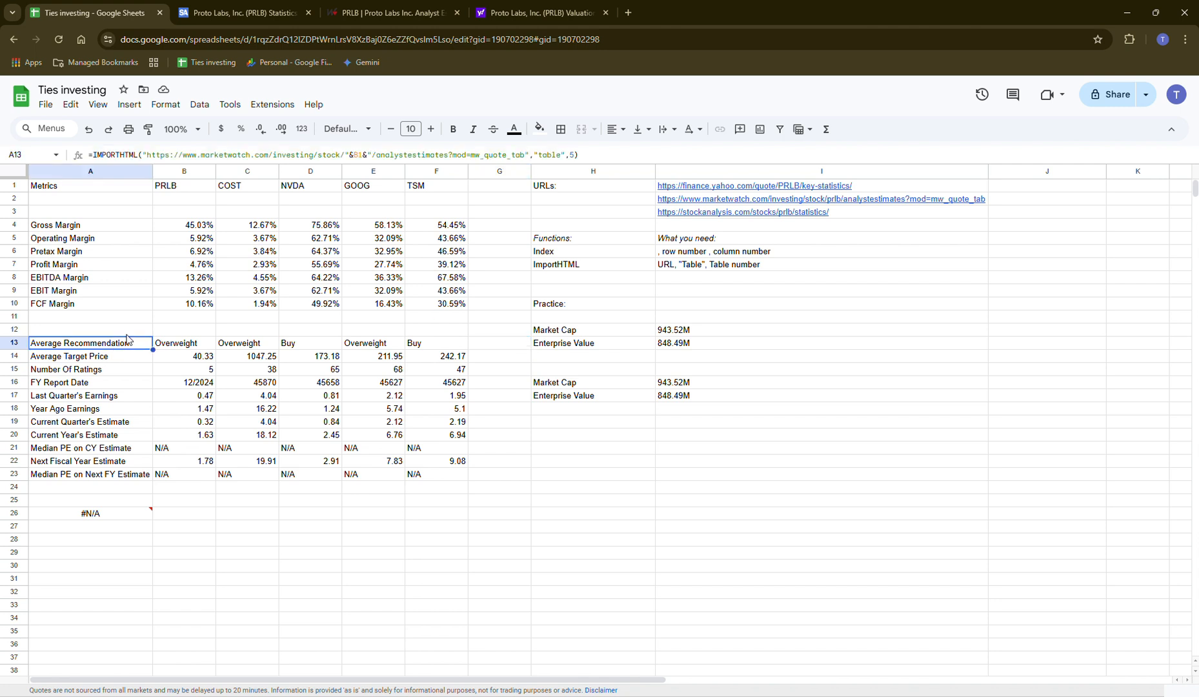
pyautogui.click(133, 331)
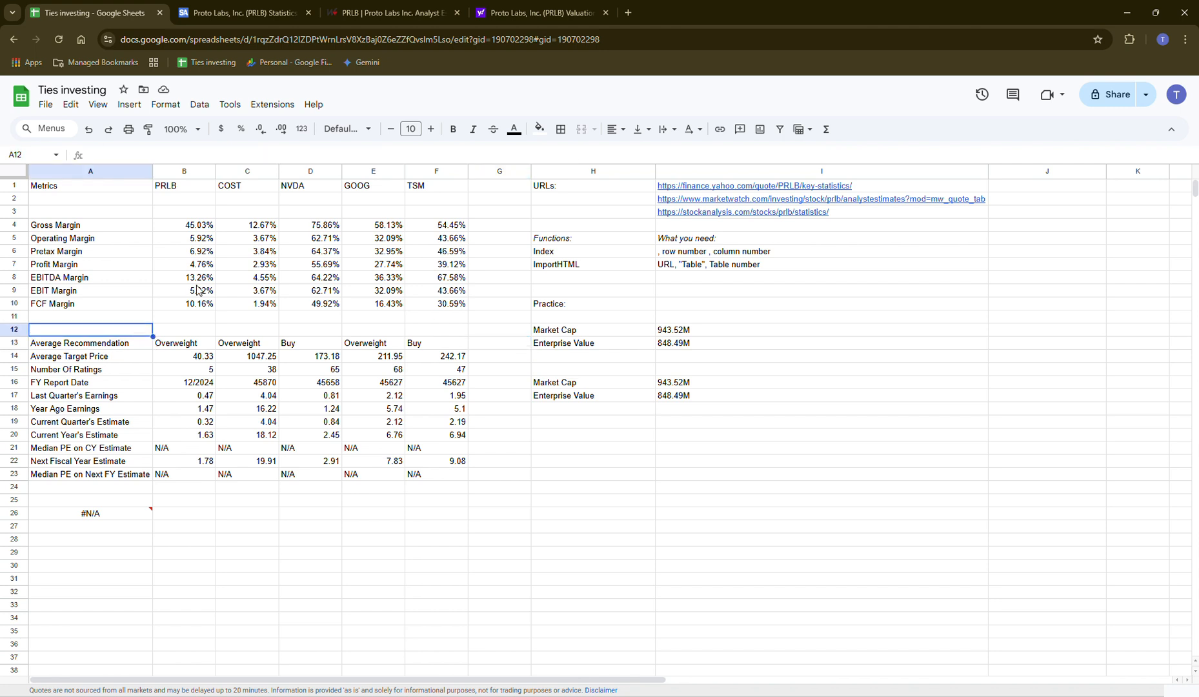